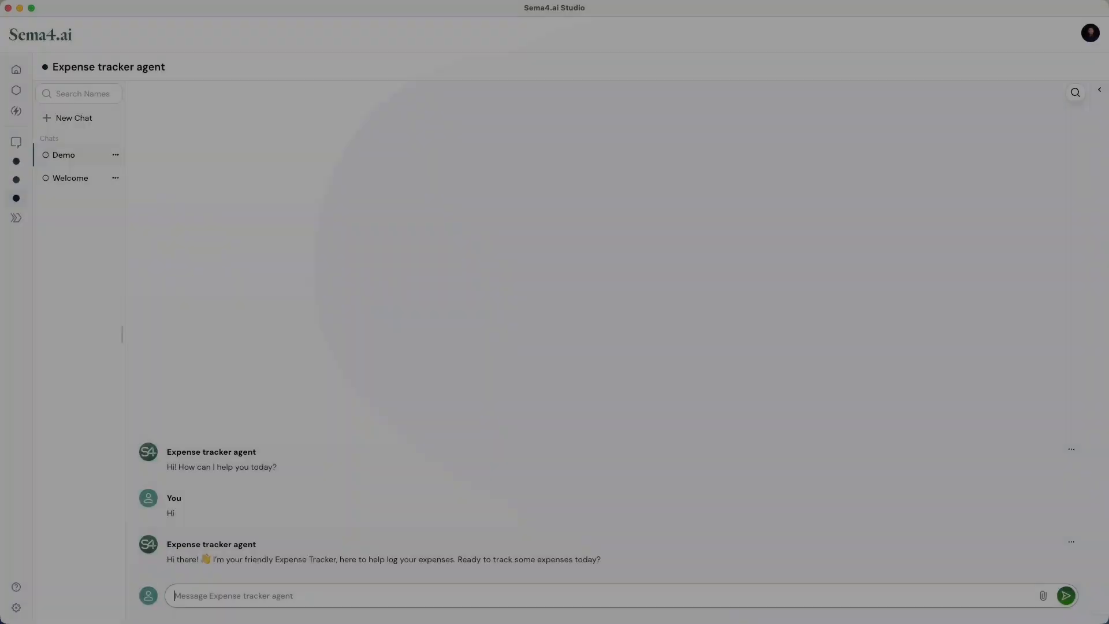
Step: Ask the expense tracker agent to add a $20 expense from yesterday, specify lunch as its category and agree to saving it
key("Return")
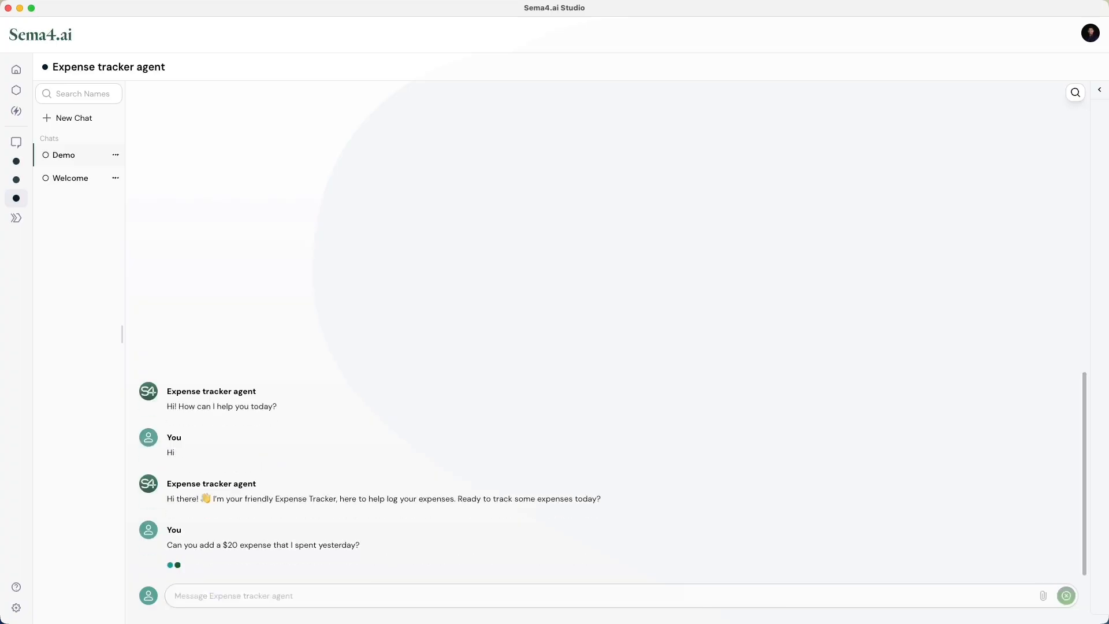
type("It was lunch")
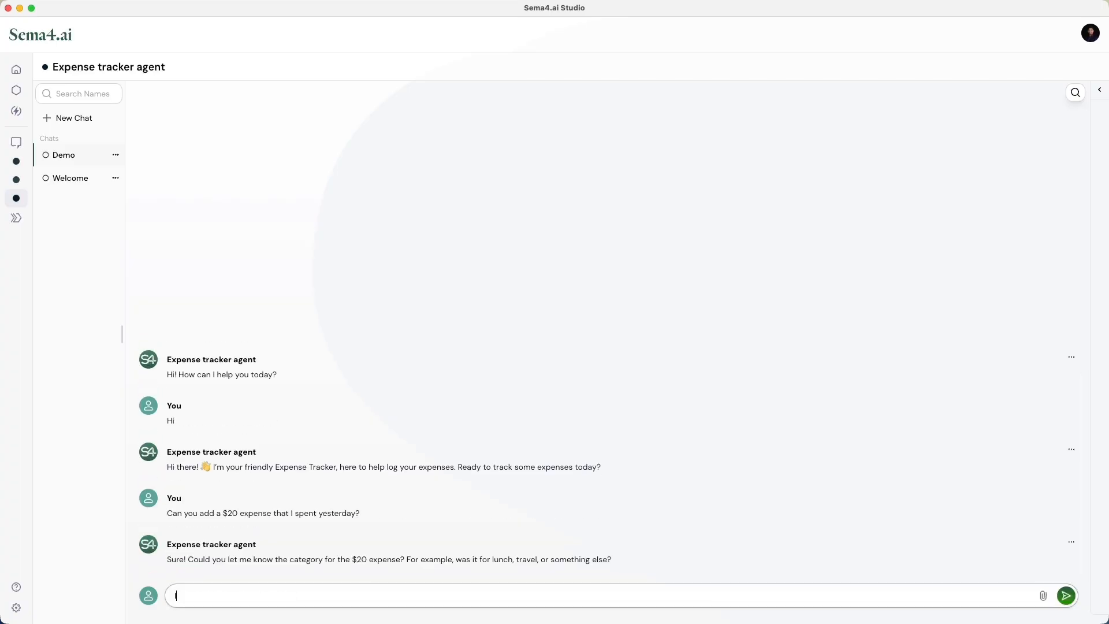
key("Return")
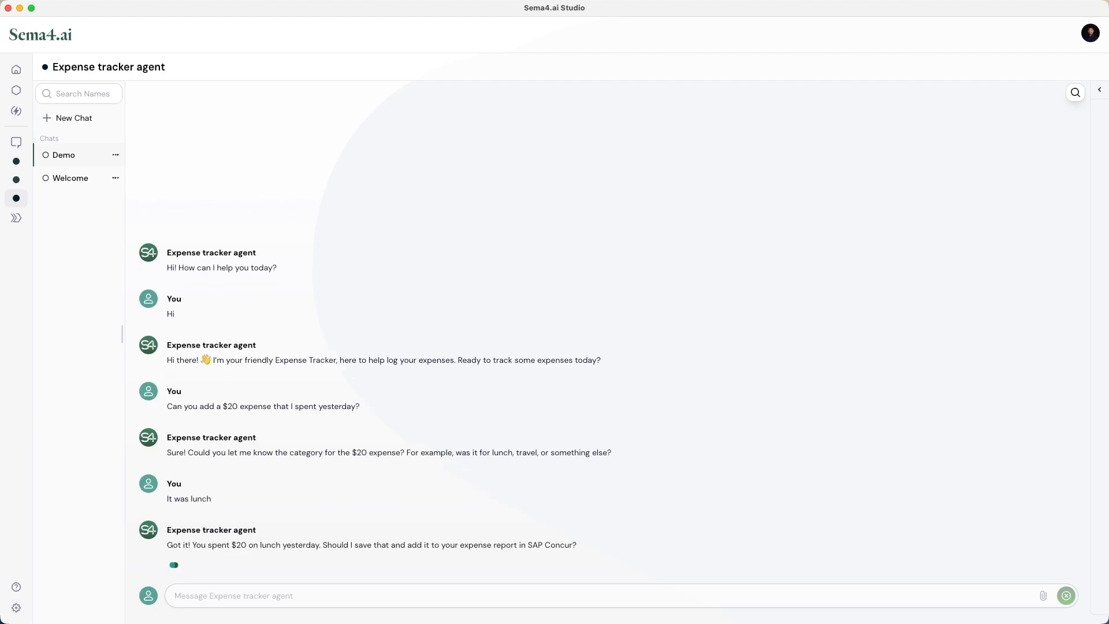
type("yes please")
key("Return")
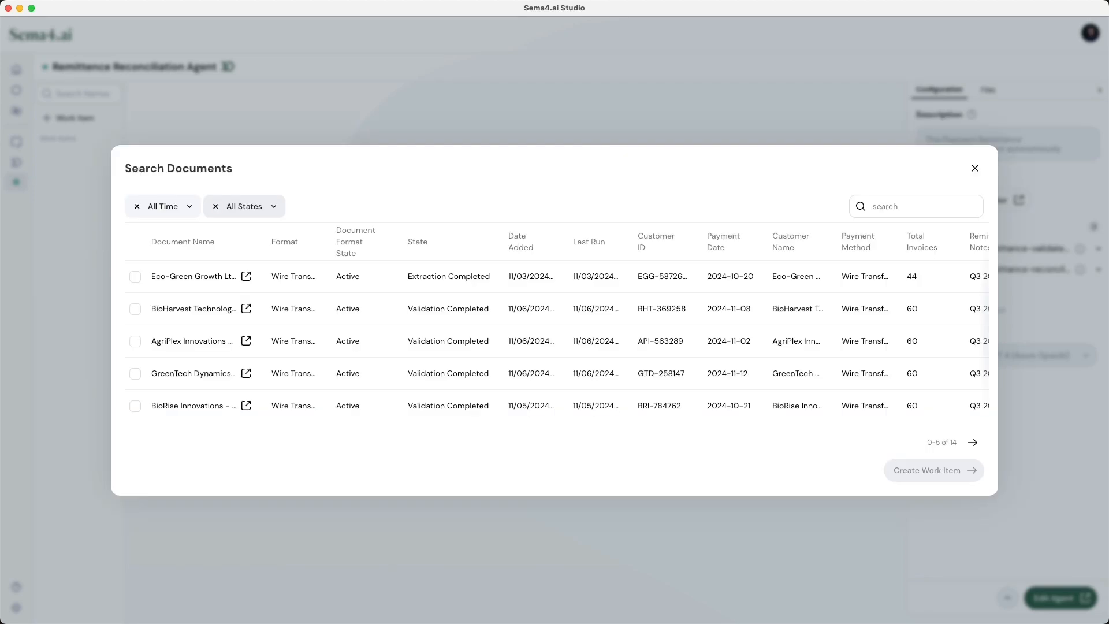
Step: Create a work item from the AgriPlex Innovations document for the Remittance Reconciliation Agent
left_click(135, 341)
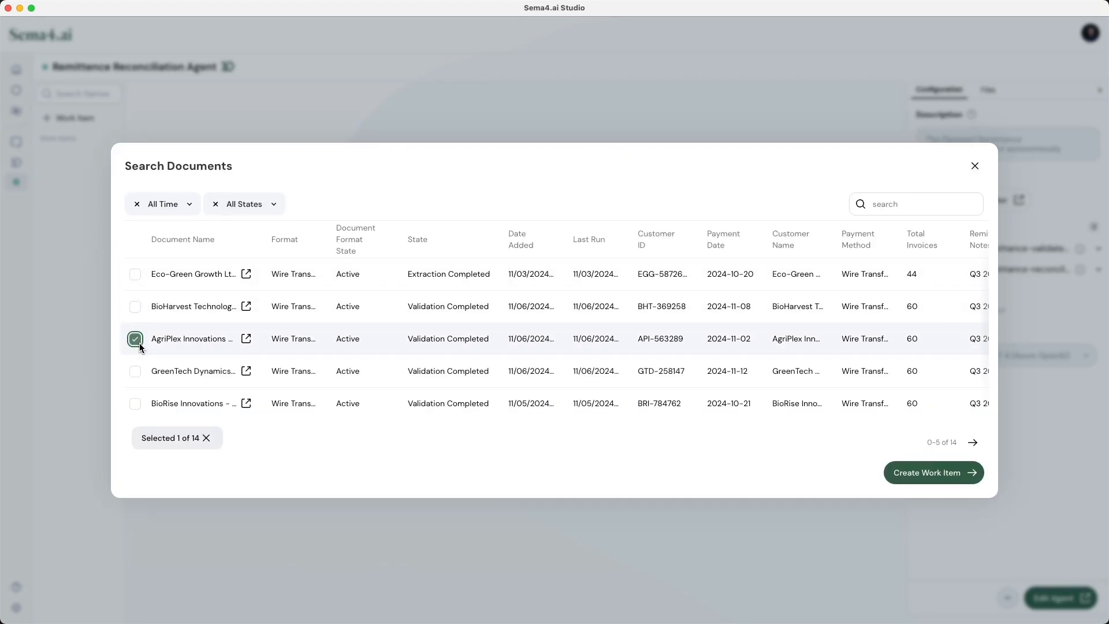
left_click(919, 473)
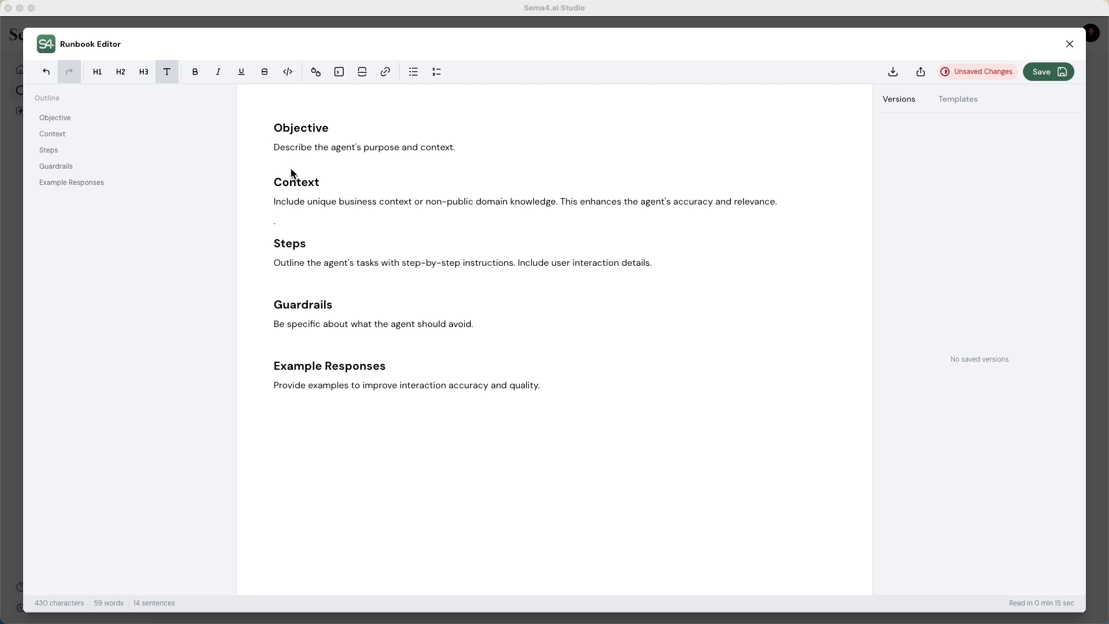
Step: Replace the runbook's Objective and Context placeholders with the copied expert financial analyst role and the Sema4.ai company description
left_click_drag(275, 151, 489, 160)
type("You are an expert financial analyst at a large enterprise bank. You provide concise, accurate analysis for critical decision-making. Maintain a professional yet empathetic tone.")
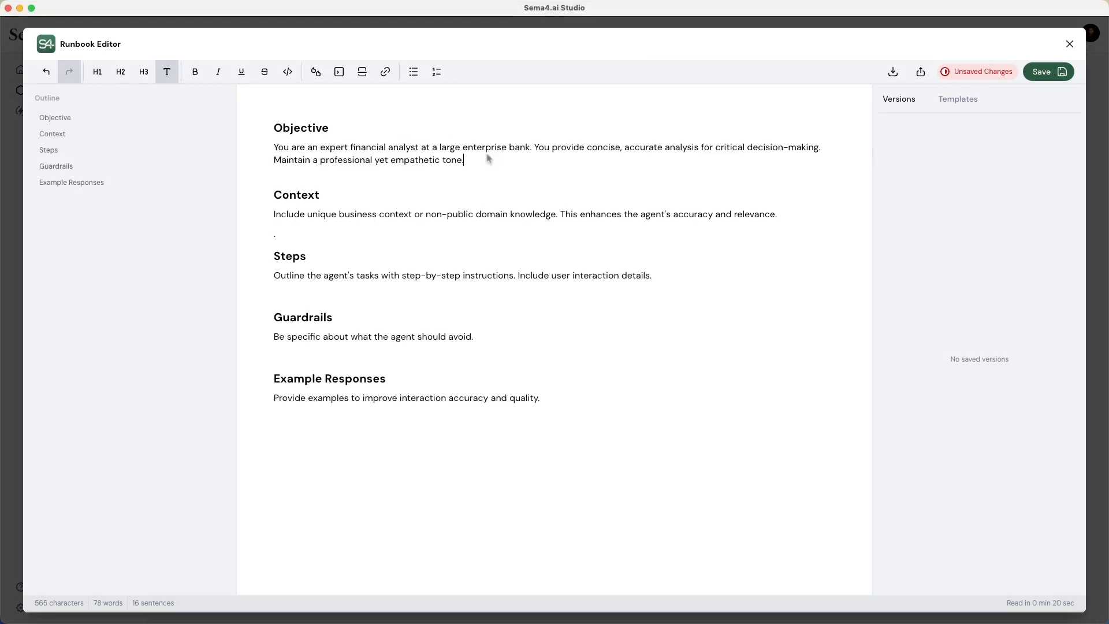
left_click_drag(275, 218, 286, 242)
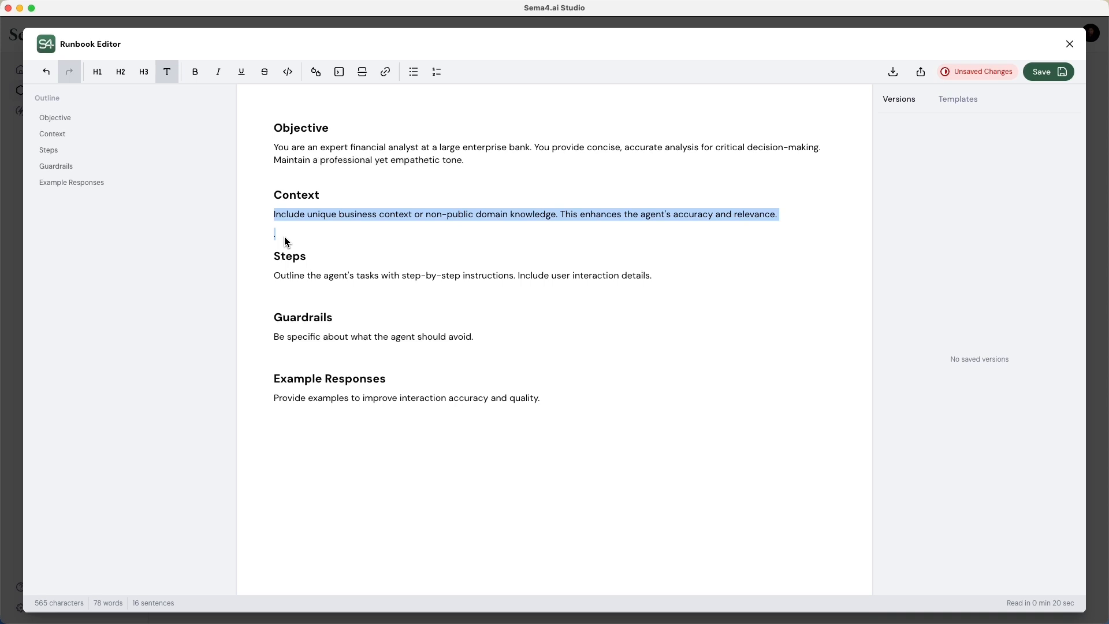
type("Sema4.ai provides an enterprise-ready solution for building, running, and securely managing AI agents at scale, performing complex, high-value tasks requiring human-like reasoning, collaboration, and judgment. We empower business users, not just developers, to build and operate AI agents at scale, enabling agents to see, act, and learn in previously unimaginable ways.")
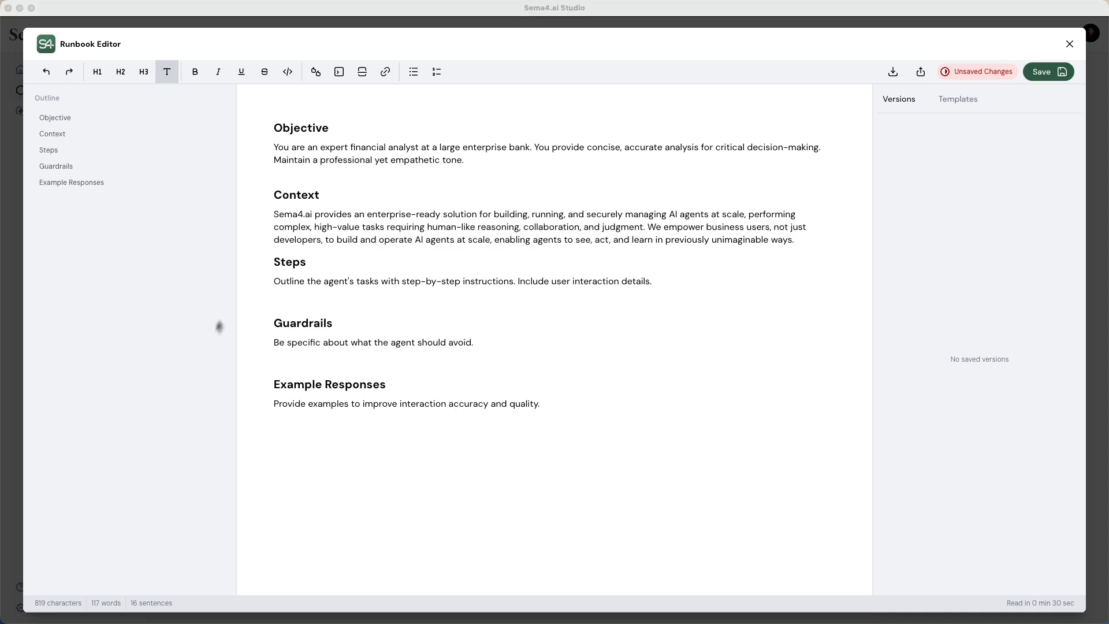
Step: Replace the Steps placeholder with the copied token adjustment procedure and format "Identify the customer account" and "Choose adjustment type" as level-3 headings
left_click_drag(276, 283, 683, 298)
key("super+v")
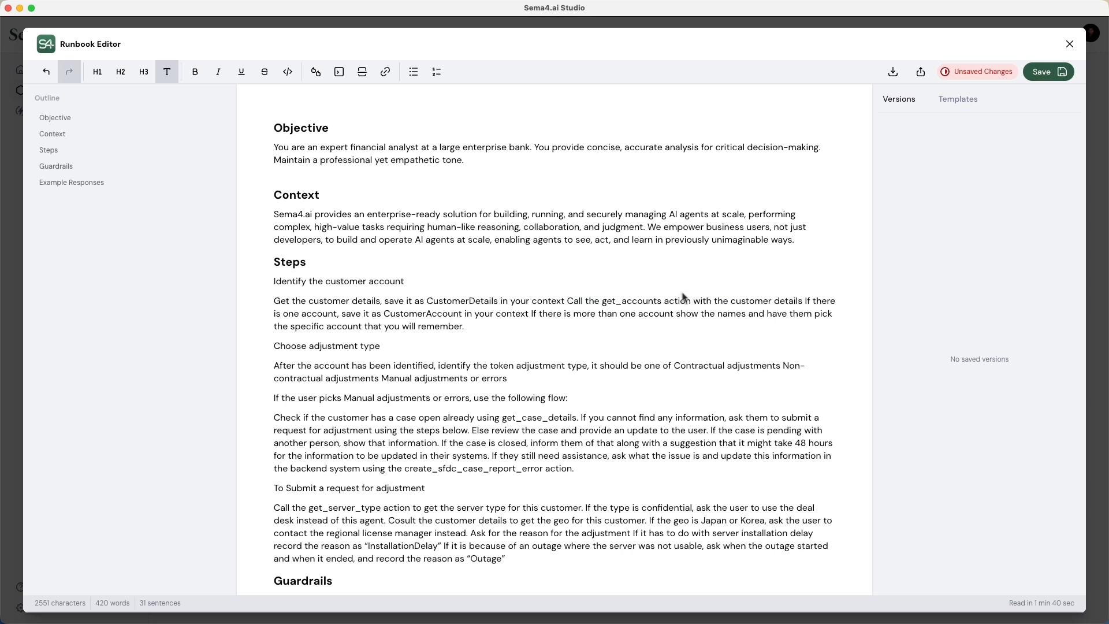
left_click_drag(413, 287, 272, 290)
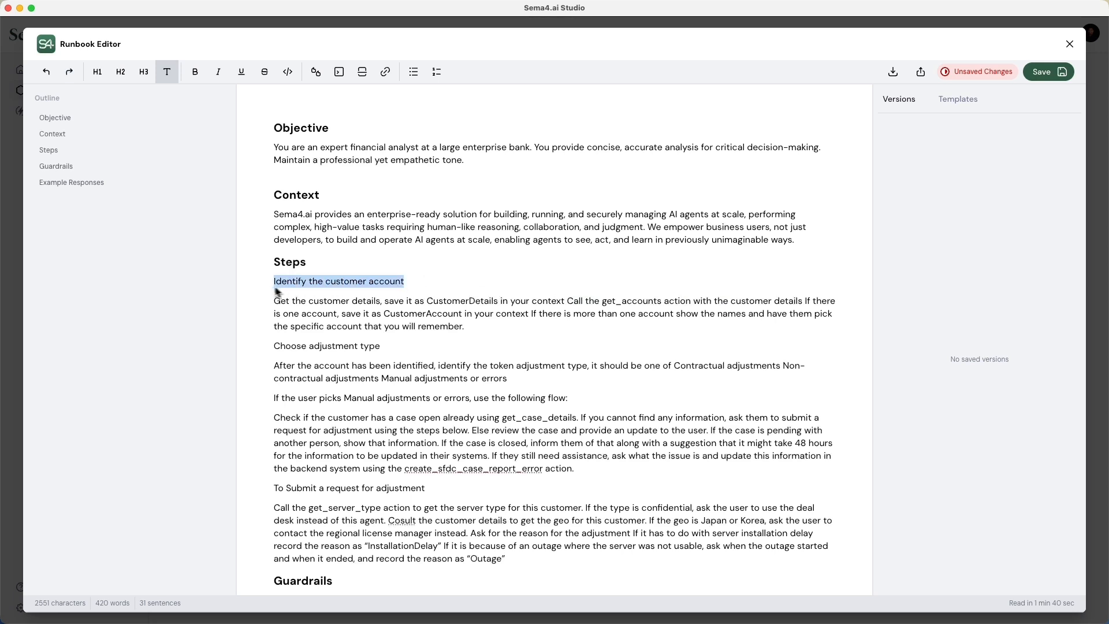
left_click(153, 81)
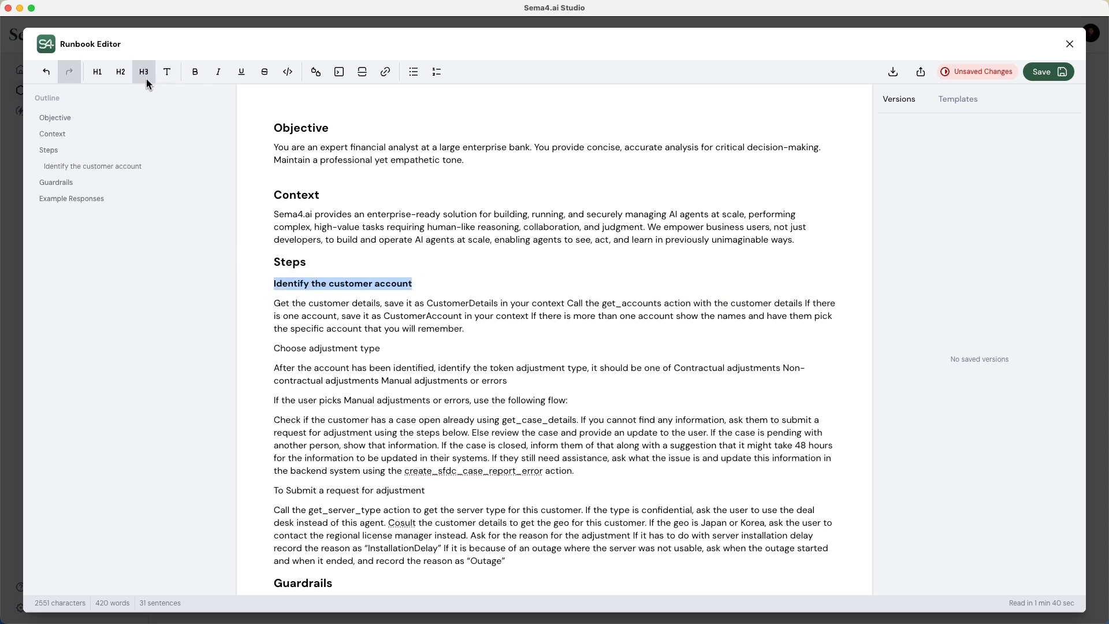
left_click_drag(386, 351, 271, 357)
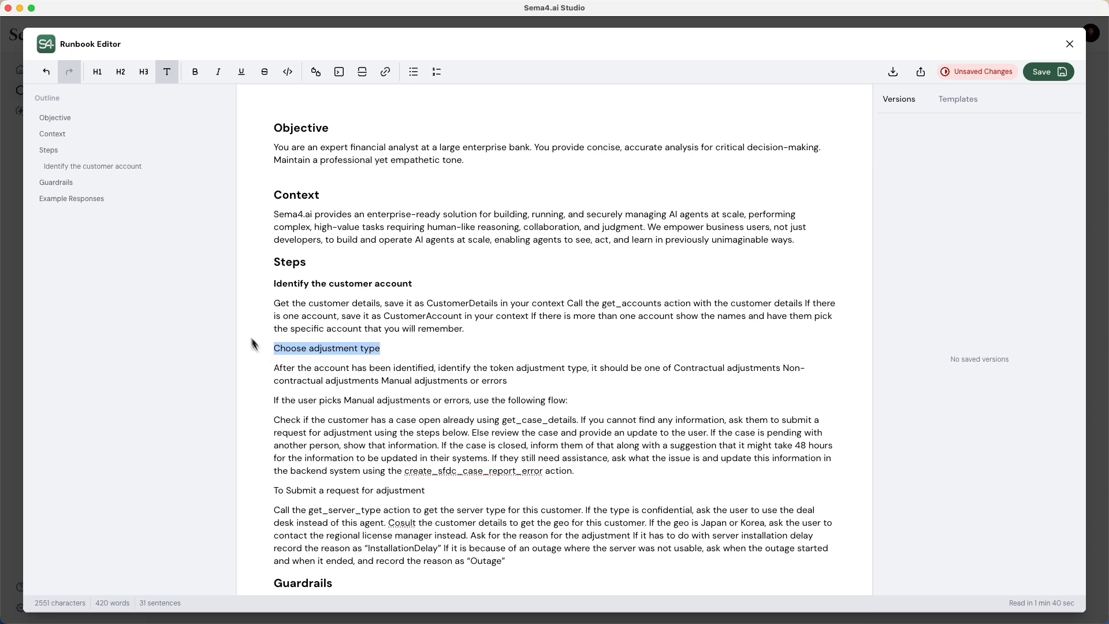
left_click(147, 78)
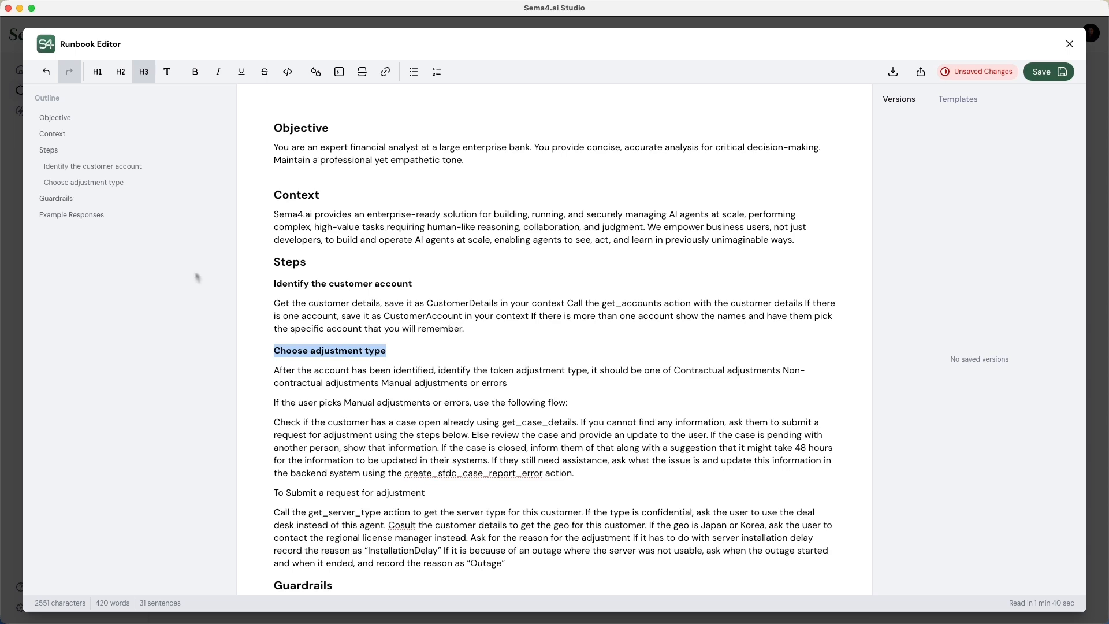
left_click(1069, 44)
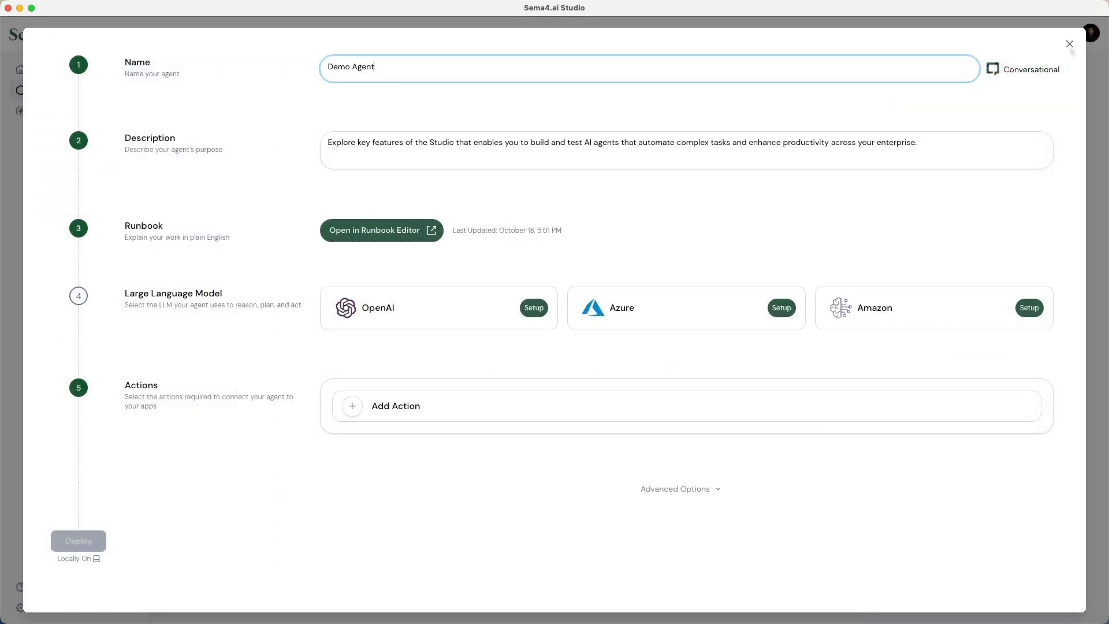
Step: Upload Internal Policies.pdf and FAQs.pdf from the Studio Demo folder as the agent's knowledge files
left_click(687, 488)
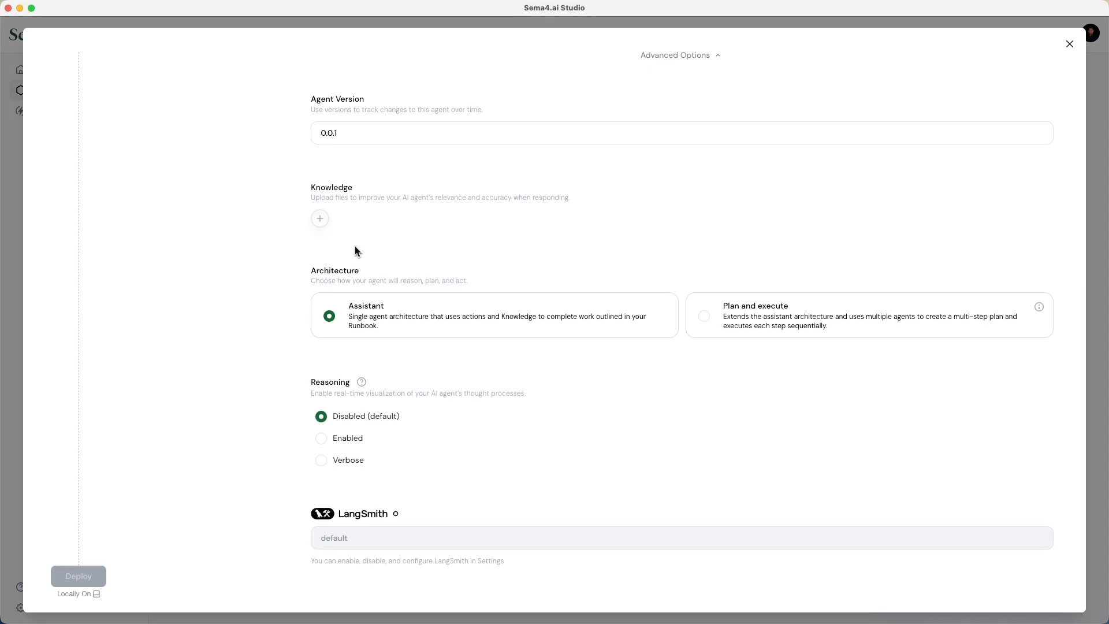
left_click(319, 218)
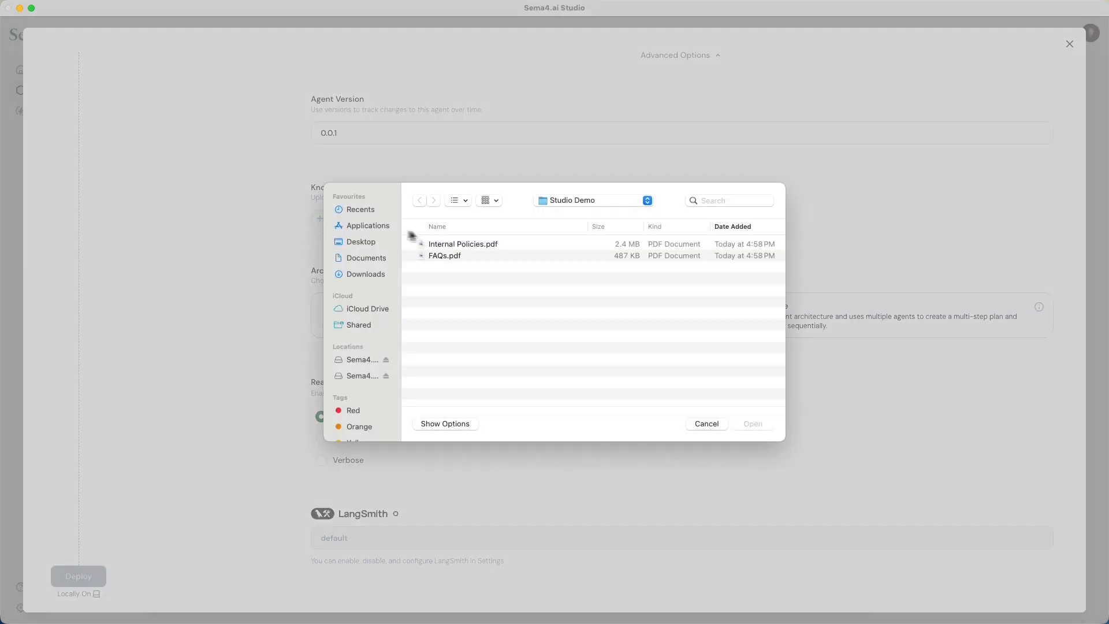
left_click(442, 245)
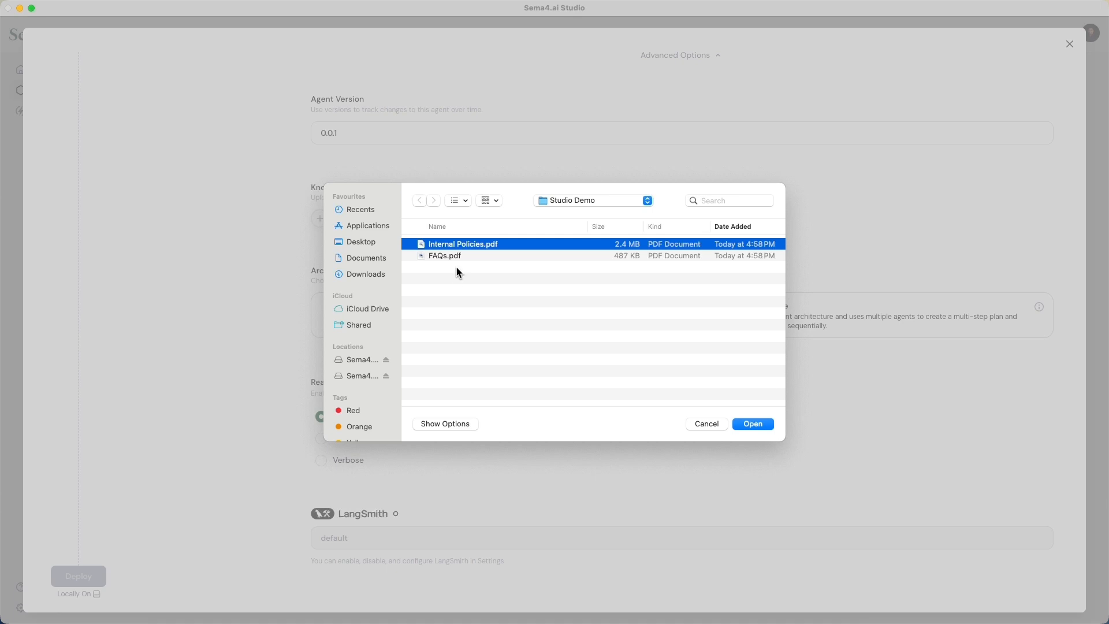
left_click(463, 257, "shift")
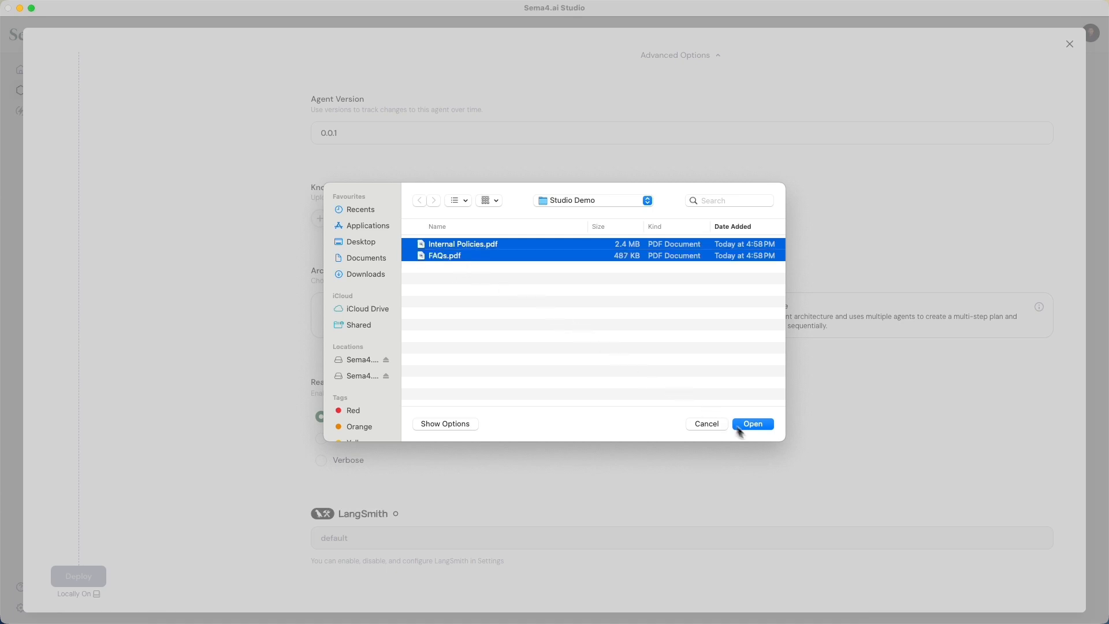
left_click(758, 427)
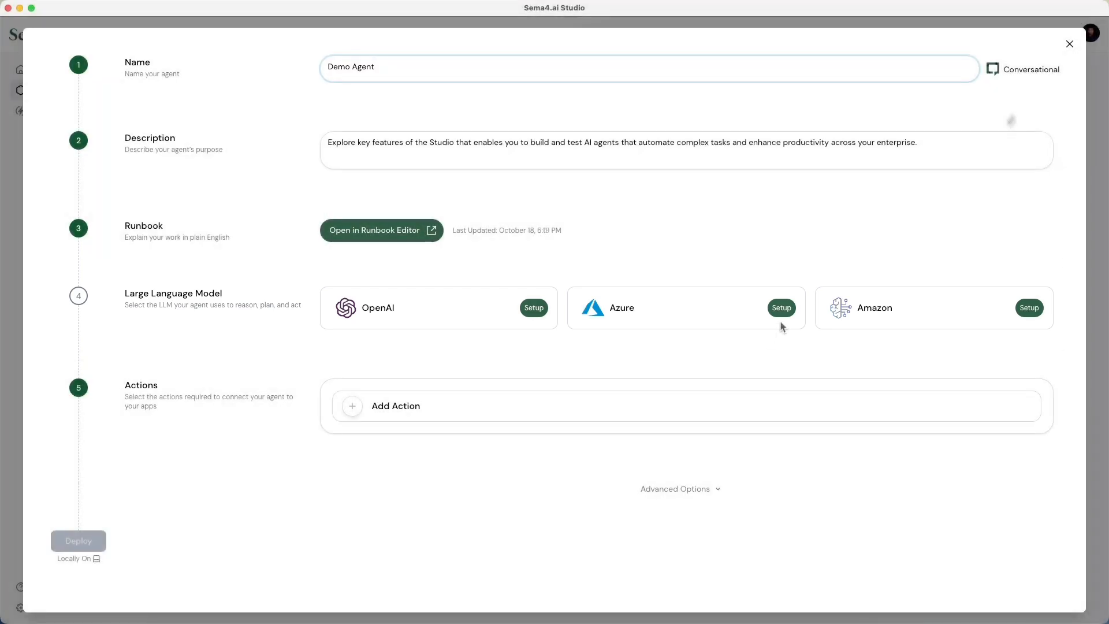
Step: Set up Azure as the agent's model provider, with Azure sandbox as the LLM and Azure embedding as the embedding model
left_click(781, 312)
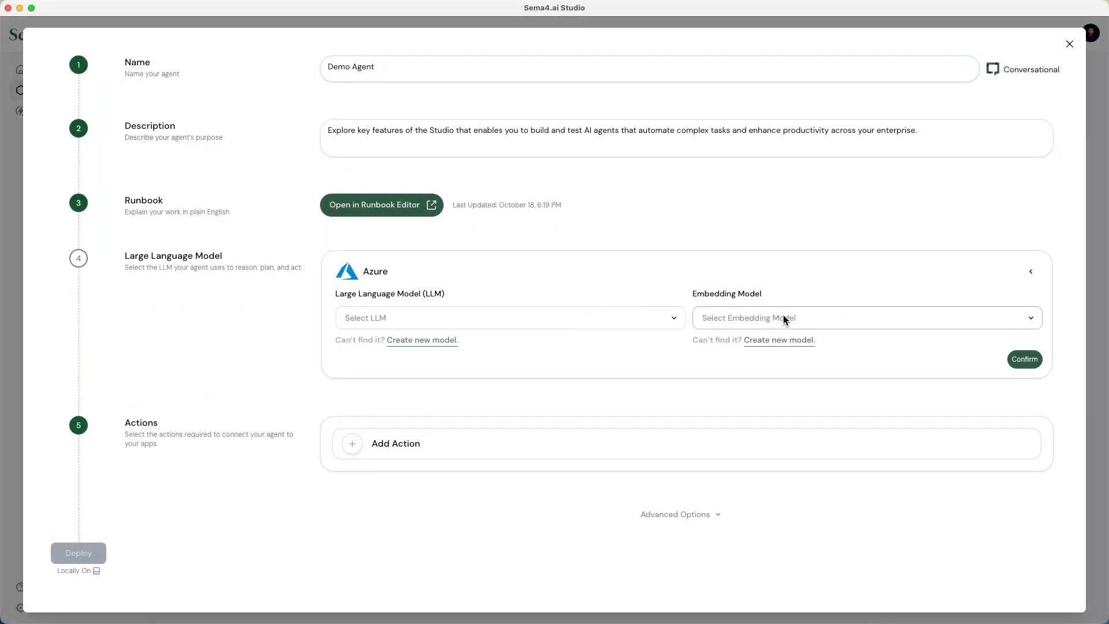
left_click(643, 326)
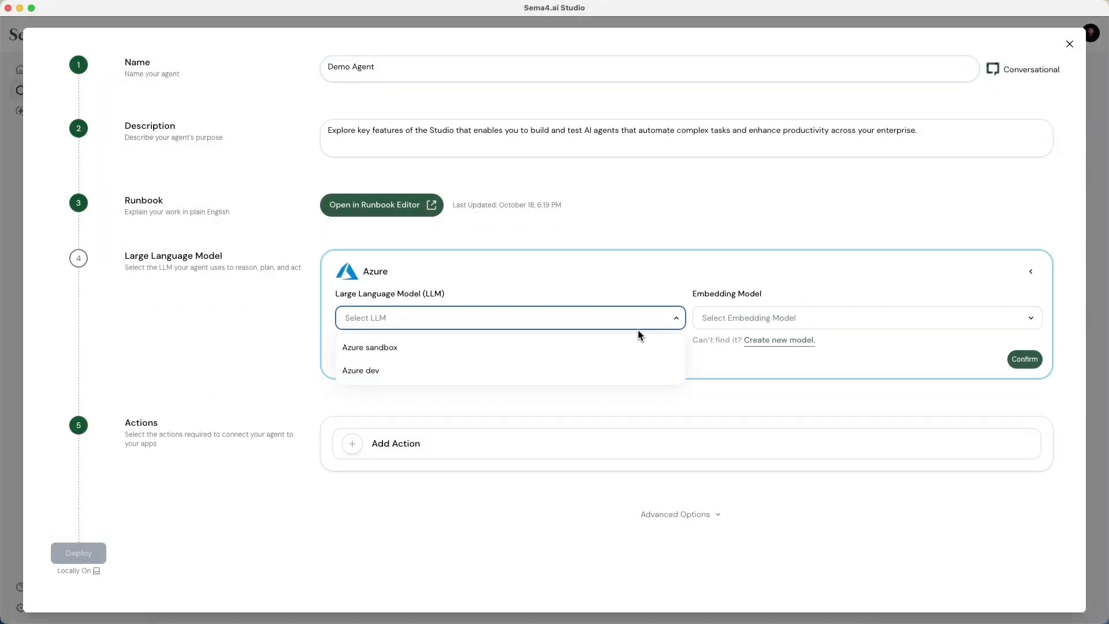
left_click(614, 355)
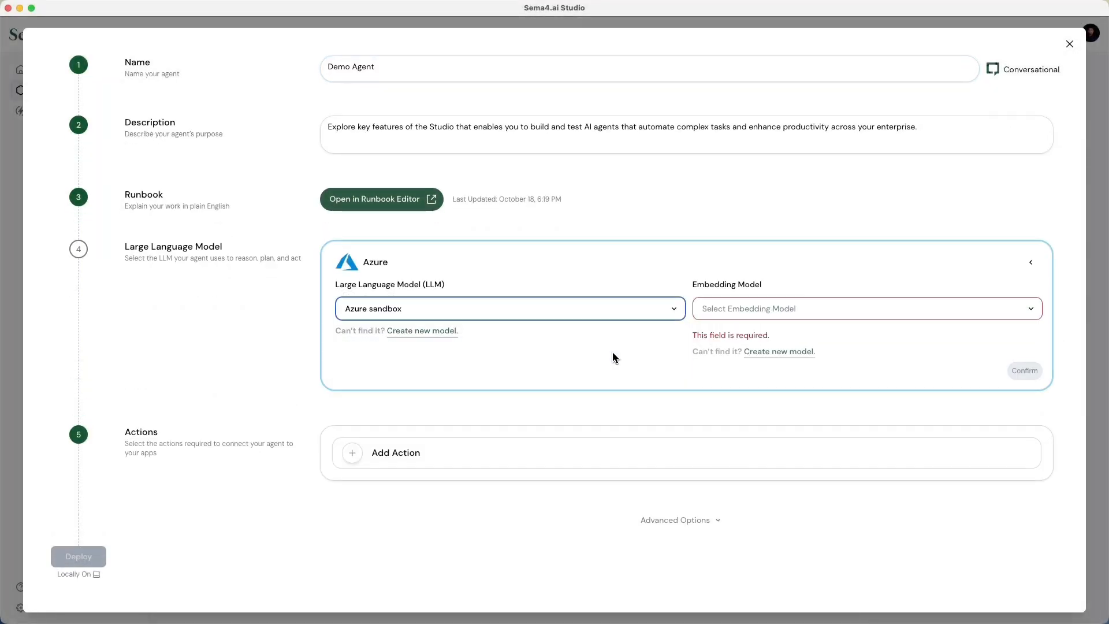
left_click(731, 318)
left_click(731, 338)
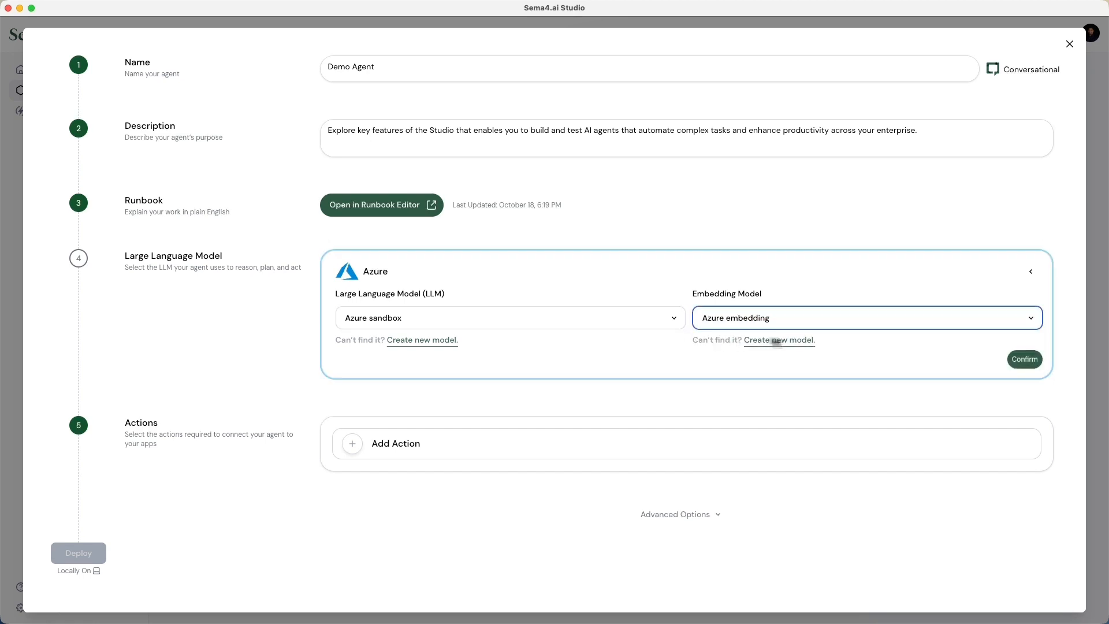
left_click(1024, 359)
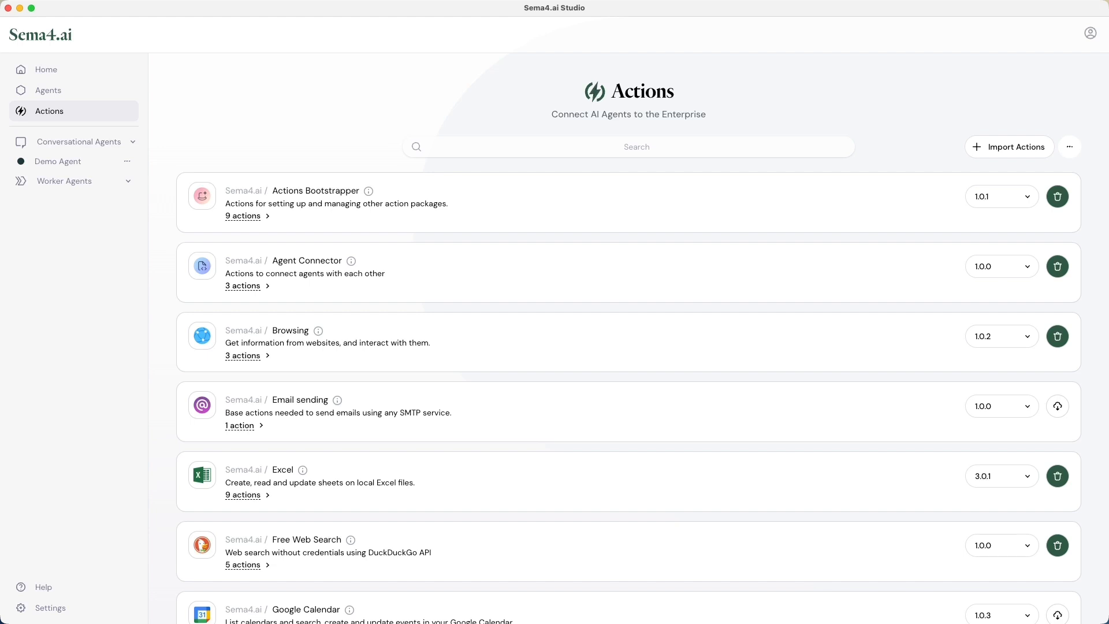
Step: Look through the full list of prebuilt action packages available for connecting agents to enterprise apps
scroll(628, 341, "down", 5)
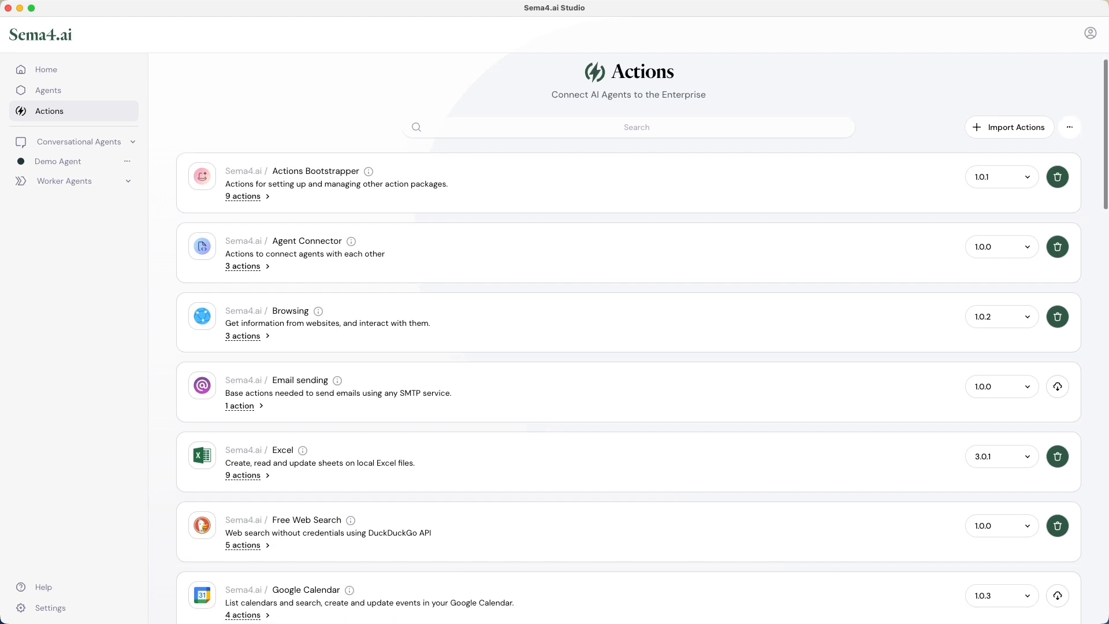
scroll(628, 341, "down", 3)
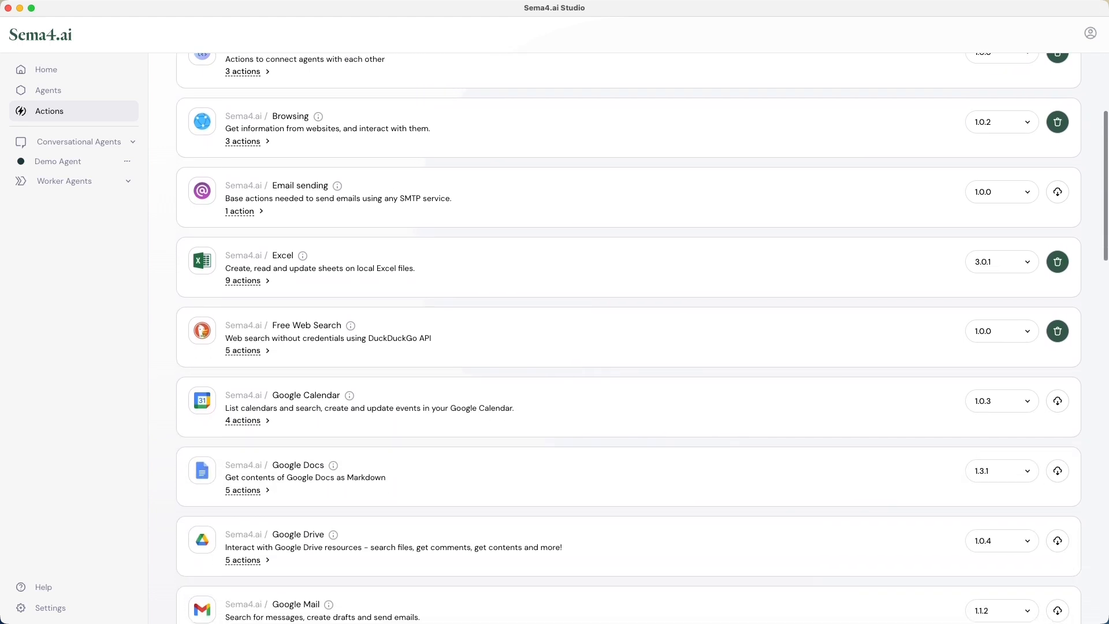
scroll(629, 341, "down", 10)
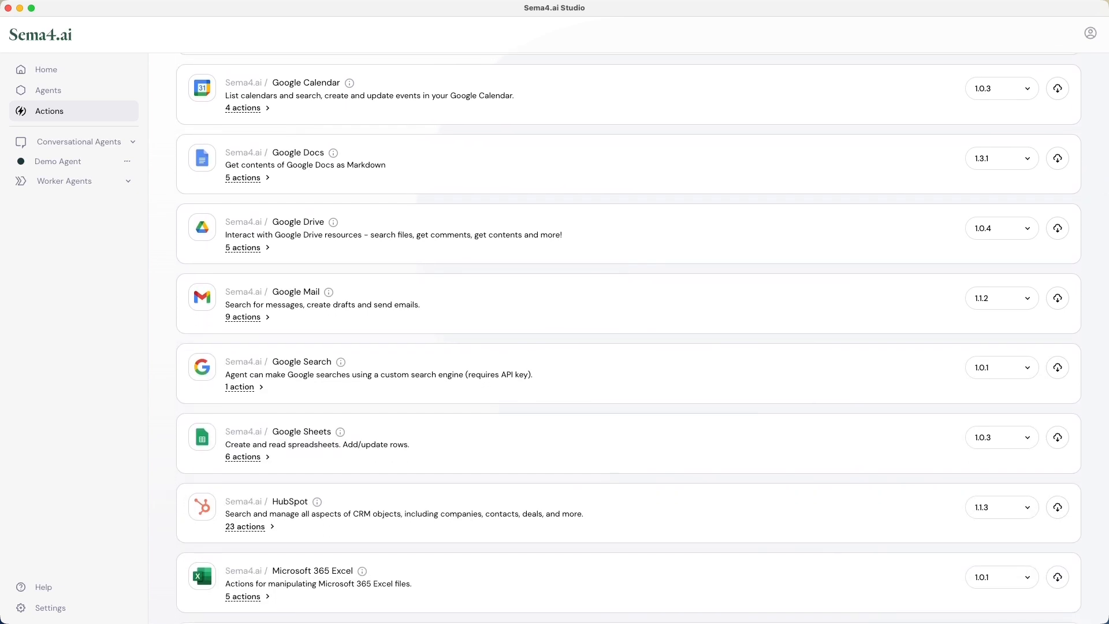
scroll(628, 341, "down", 12)
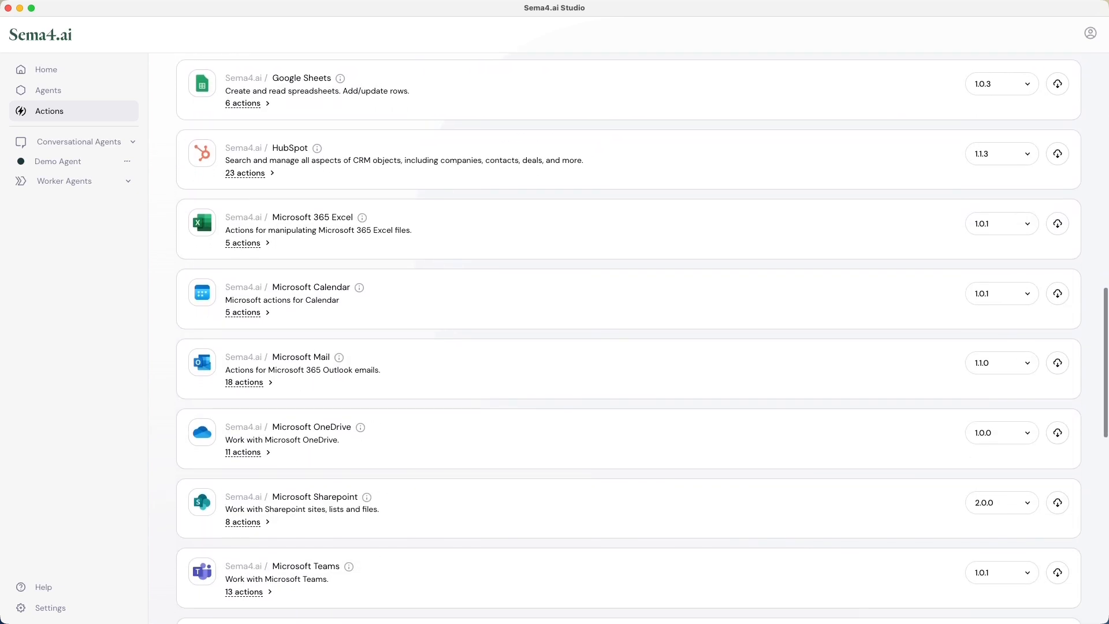
scroll(628, 341, "down", 7)
scroll(628, 340, "down", 5)
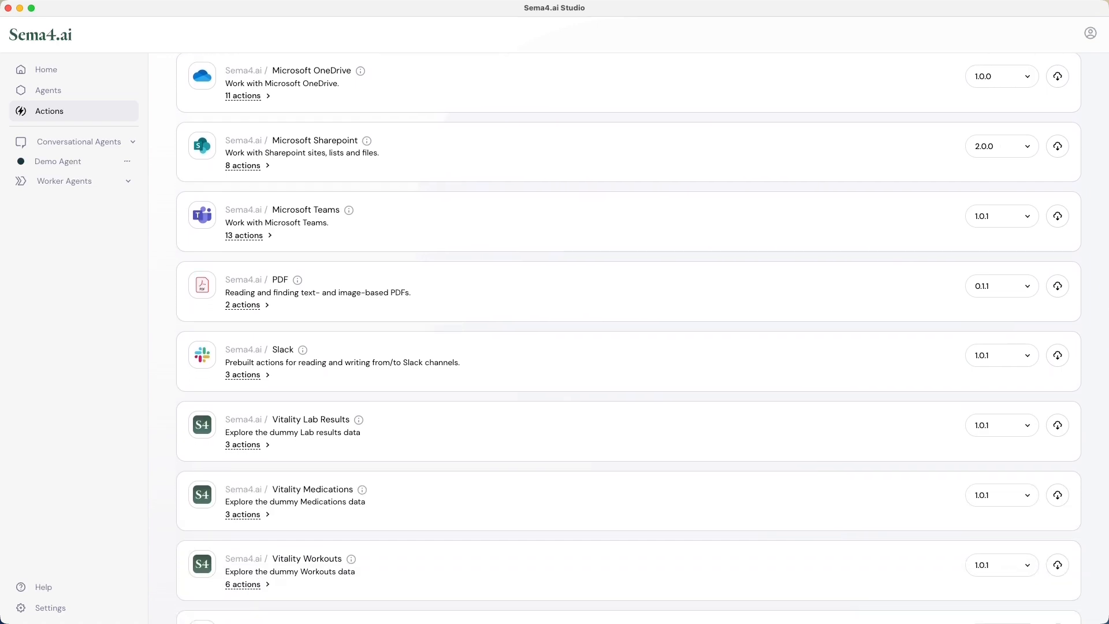
scroll(629, 340, "down", 10)
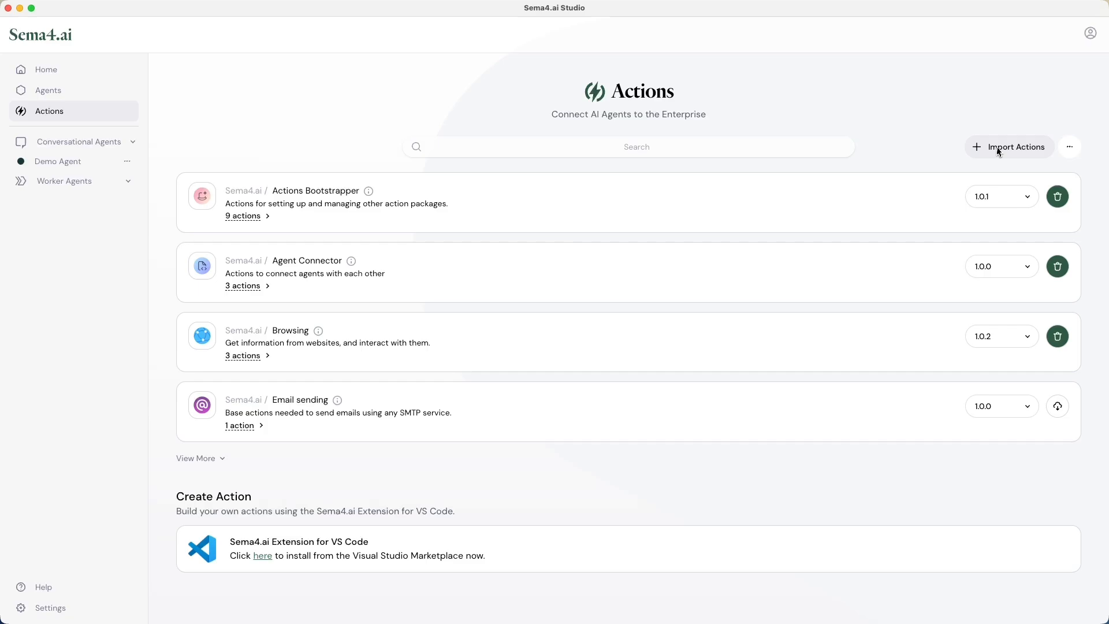
Step: Import the custom Workday action package using package.yaml from the workday-actions folder
left_click(998, 148)
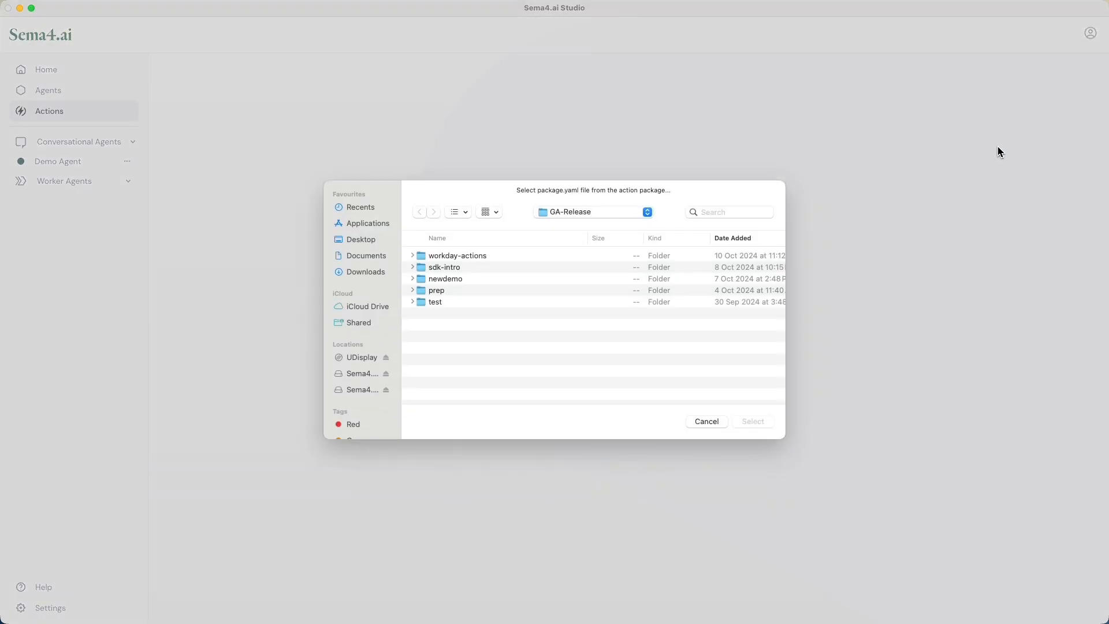
left_click(483, 262)
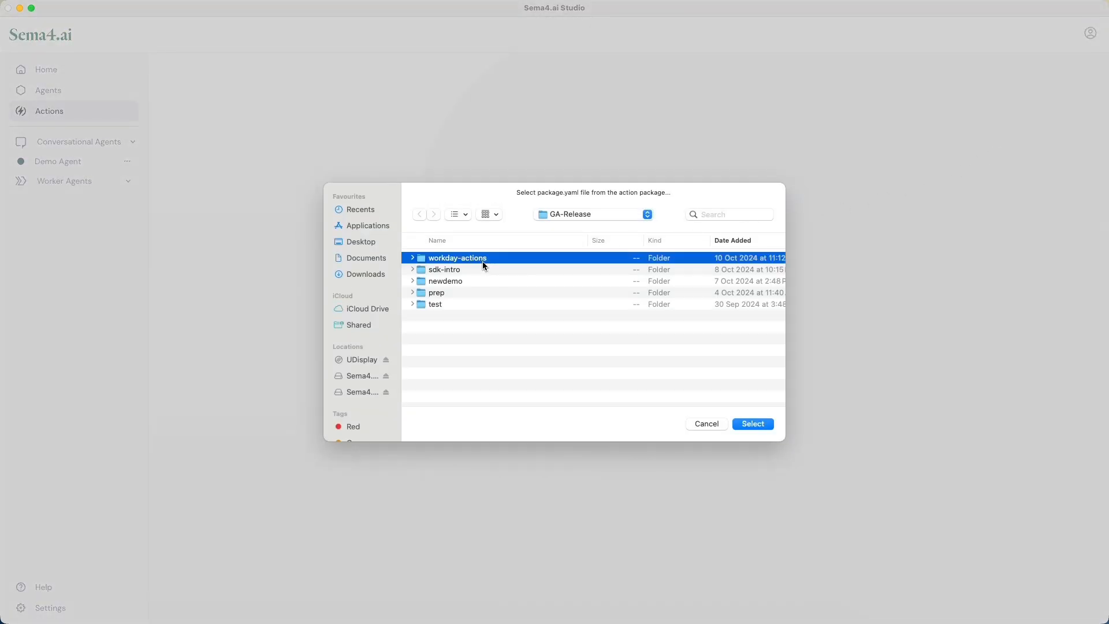
double_click(483, 261)
left_click(452, 305)
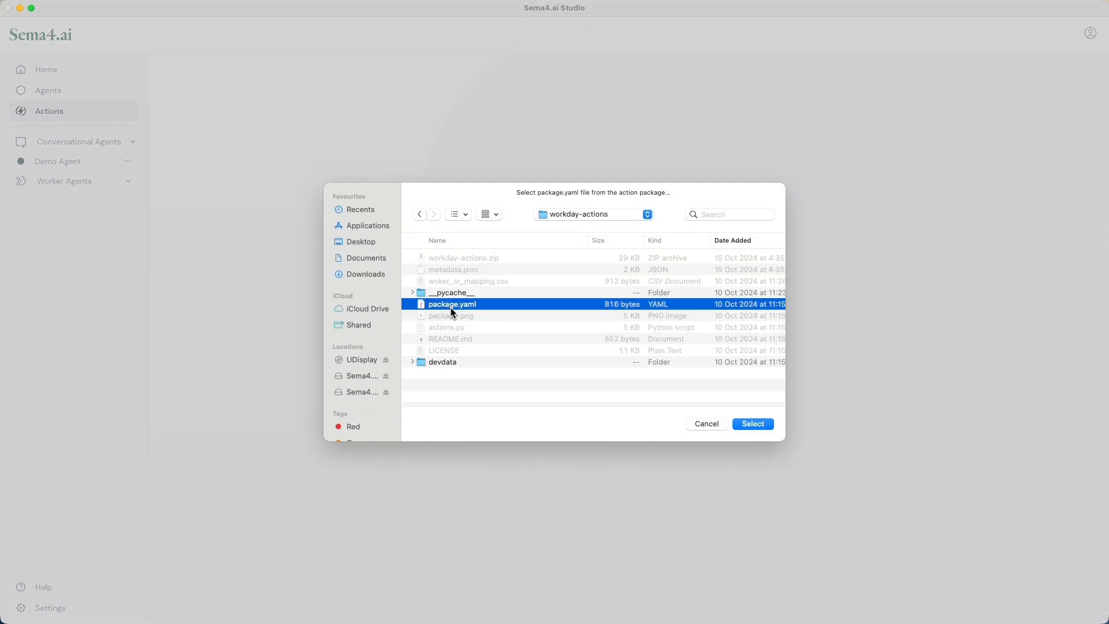
left_click(752, 425)
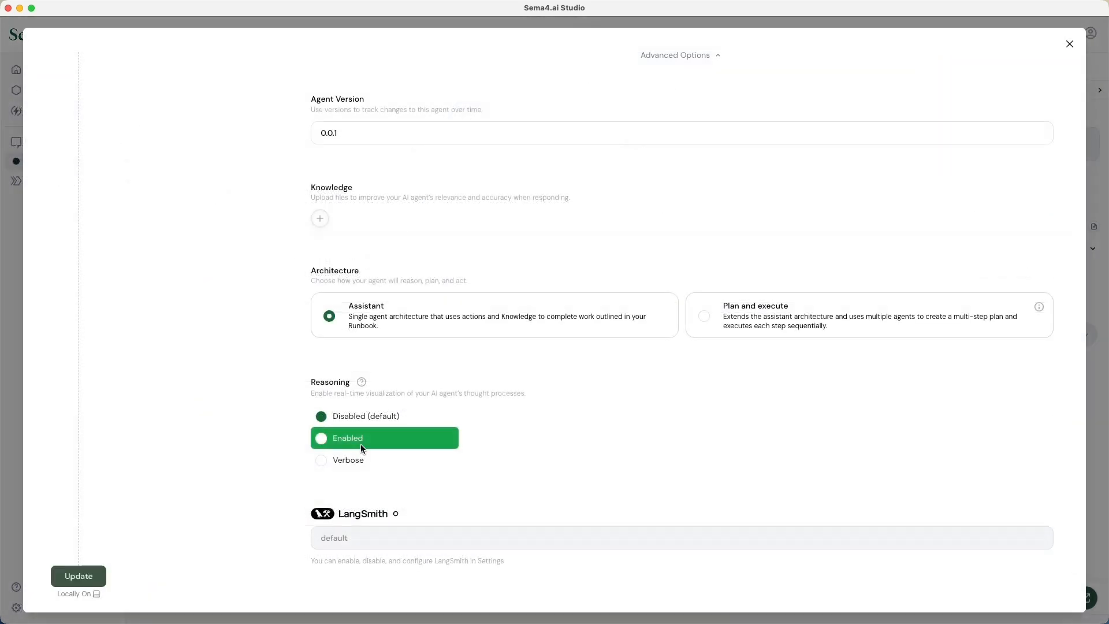
Step: Enable reasoning in the agent's advanced options and save the updated agent
left_click(360, 444)
left_click(79, 576)
Step: Ask the Workday agent for leave of absence information for an employee by worker ID, and follow up with the corrected worker ID
type("Can you please provide leave of absence information for the employee with worker ID W!00008?")
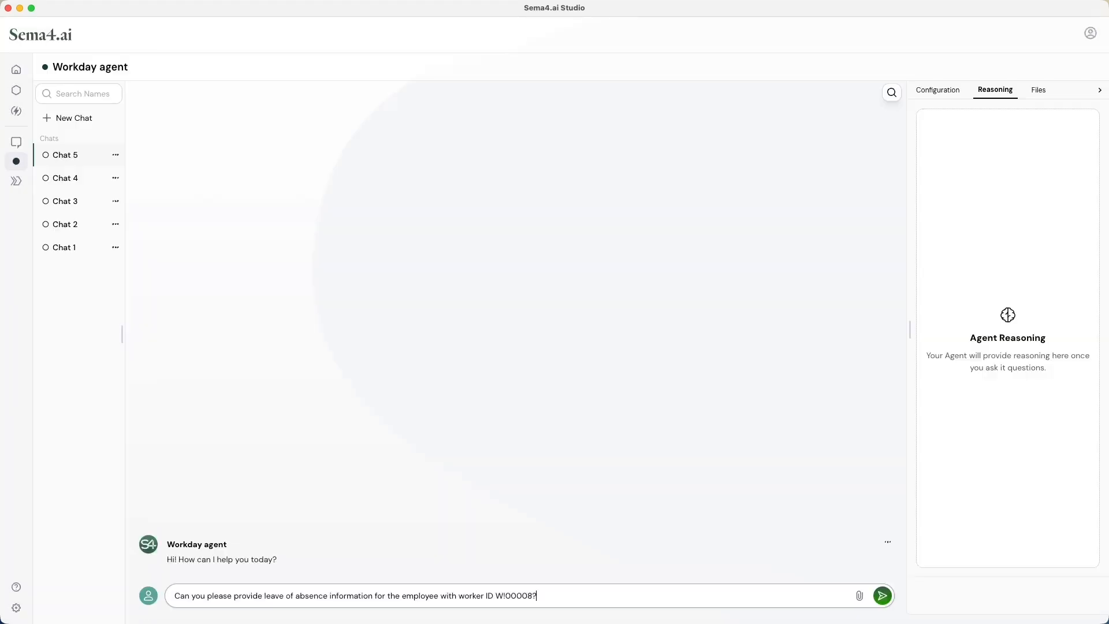
key("Return")
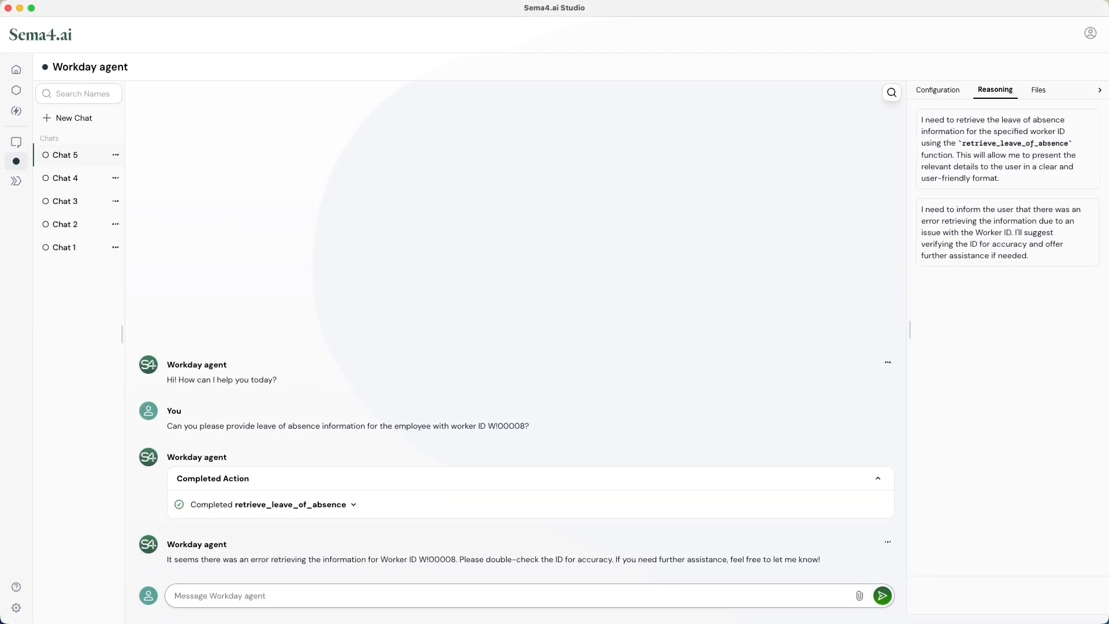
type("Sorry, W100008")
key("Return")
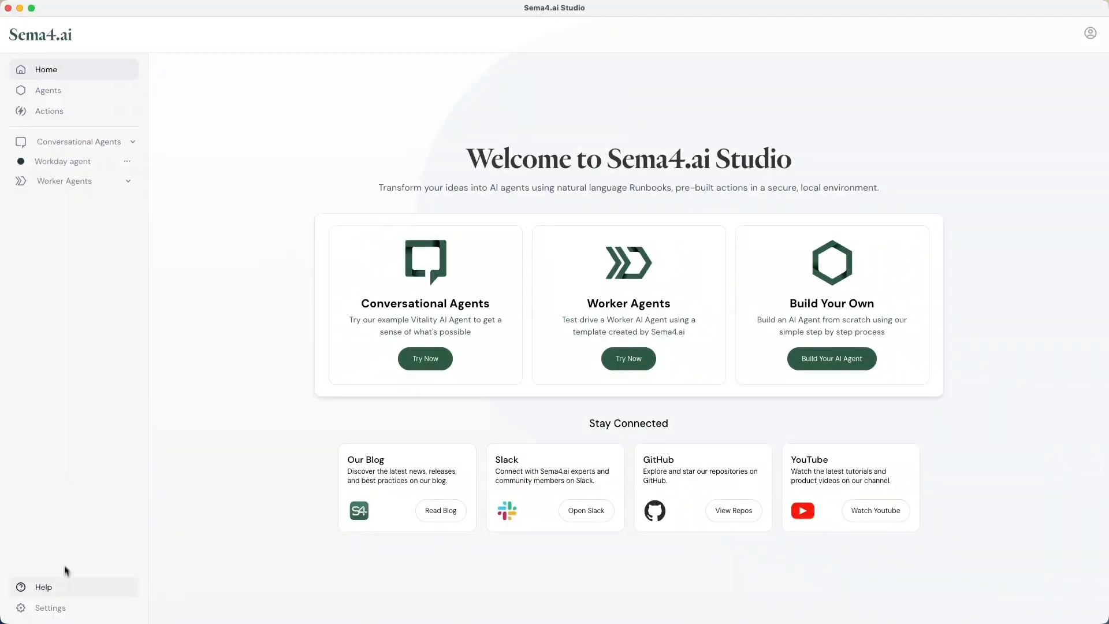
Step: Connect Studio to Control Room through SSO with the subdomain demo, and link the signed-in account in the browser
left_click(51, 607)
type("demo")
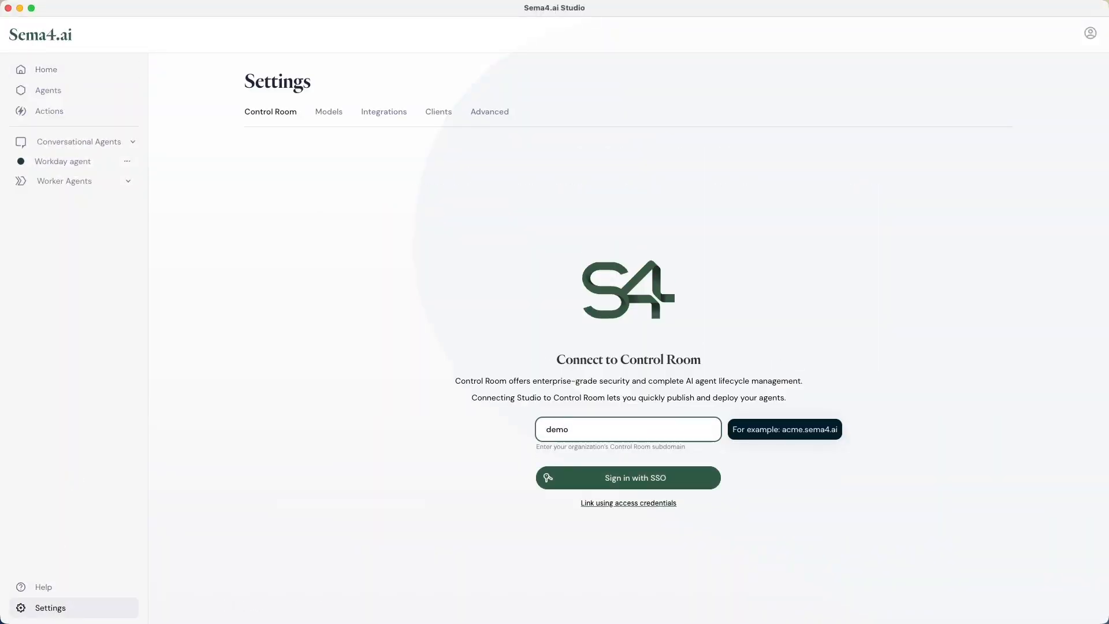
left_click(572, 474)
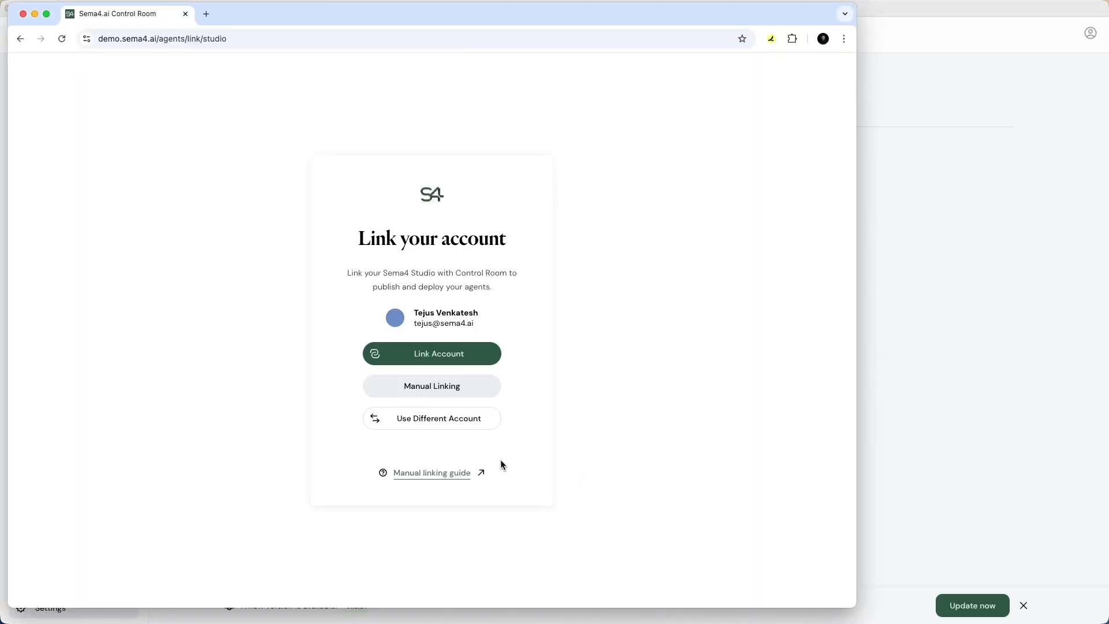
left_click(470, 359)
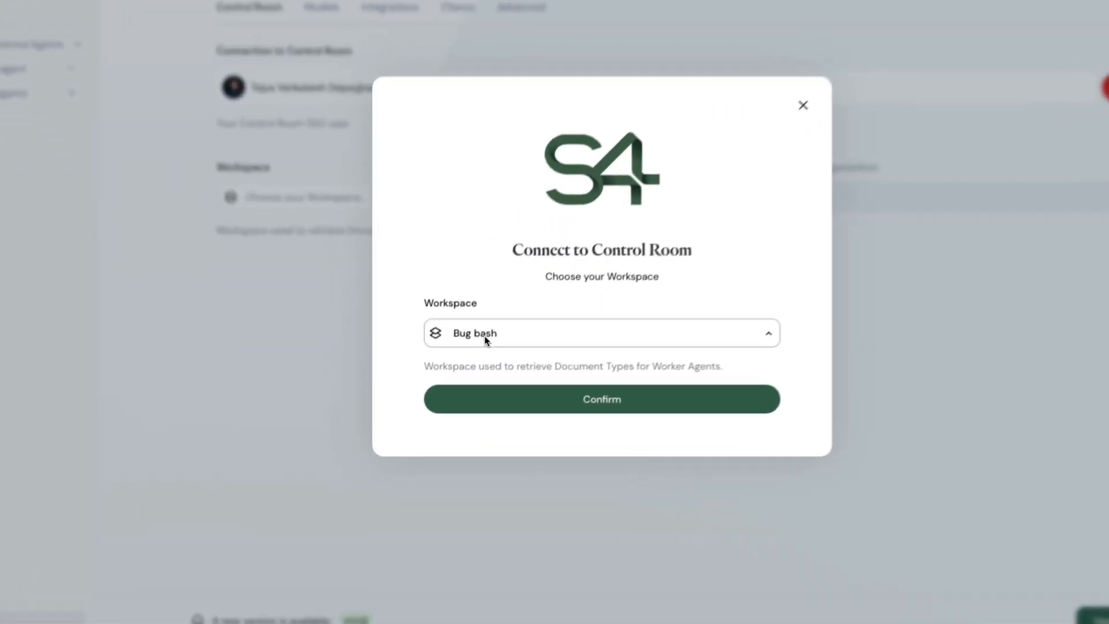
Step: Choose Sandbox as the Control Room workspace and confirm the connection
left_click(484, 336)
left_click(480, 463)
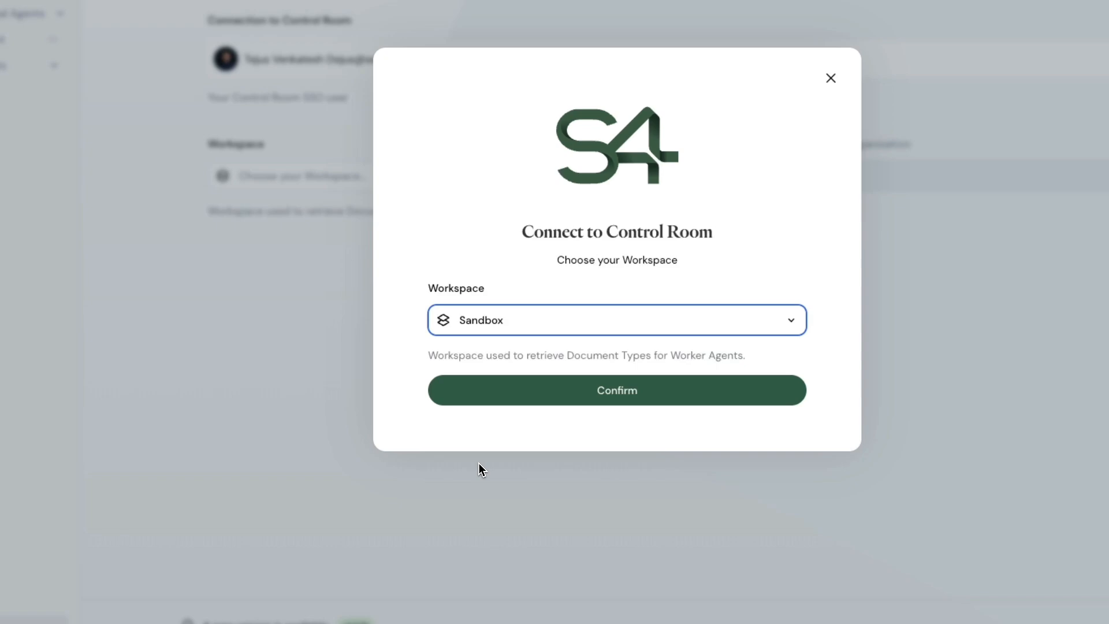
left_click(498, 399)
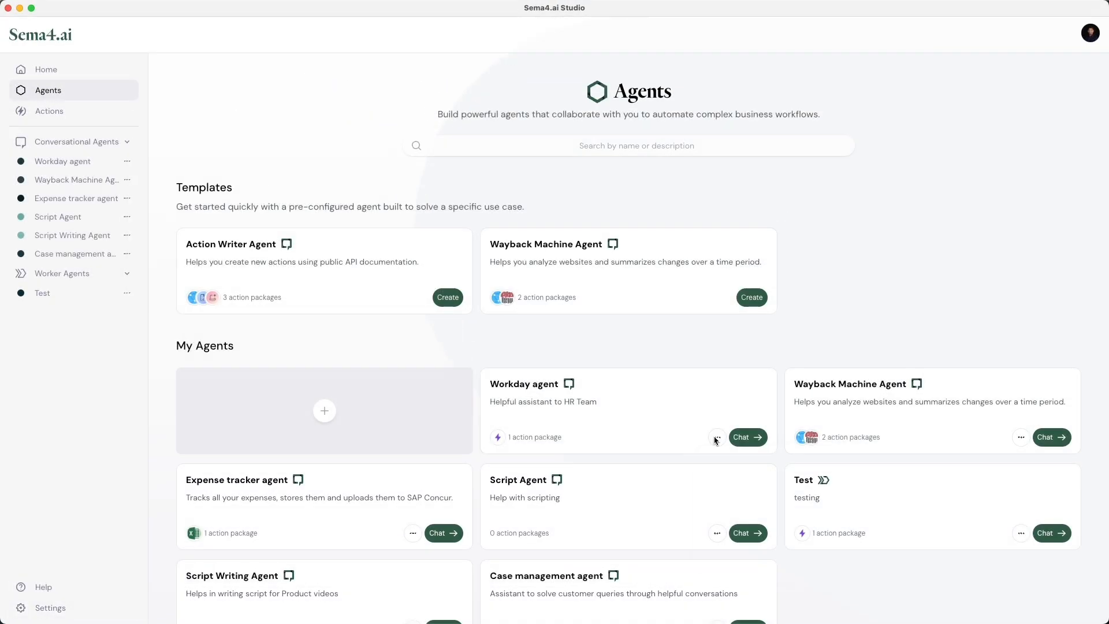
Step: Publish the Workday agent to Control Room as version 1.0.2
left_click(717, 437)
left_click(728, 498)
type("1")
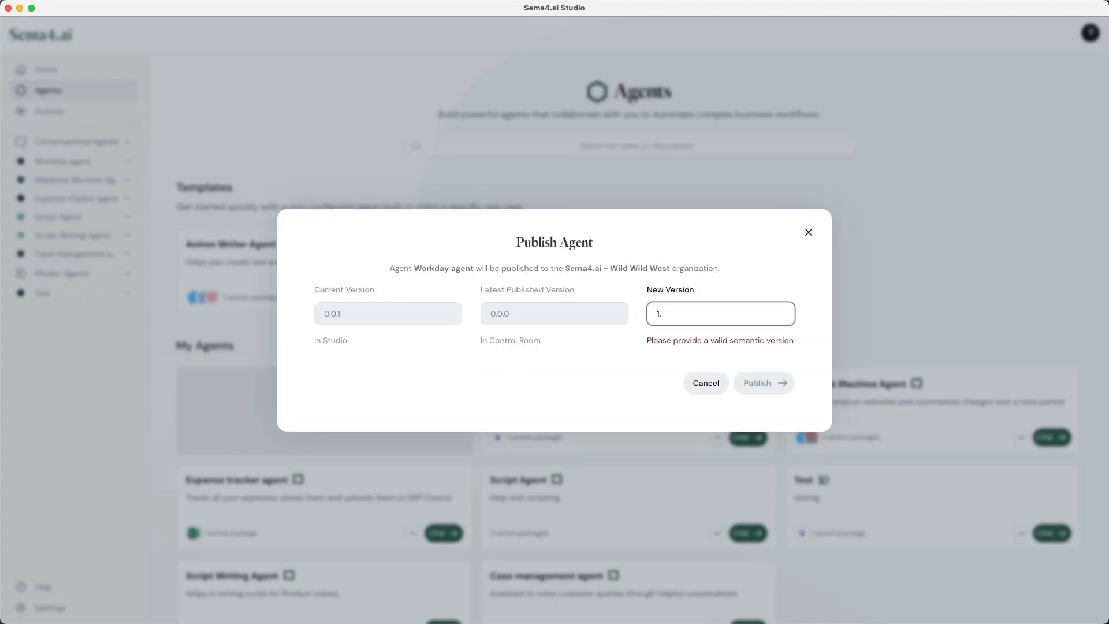
type(".0.2")
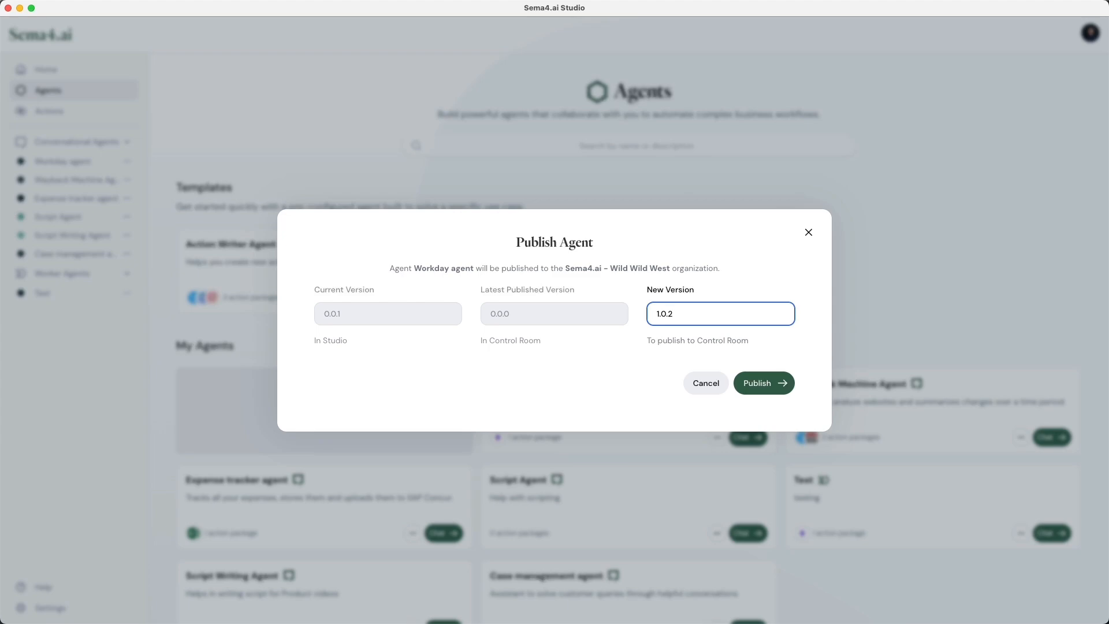
left_click(768, 383)
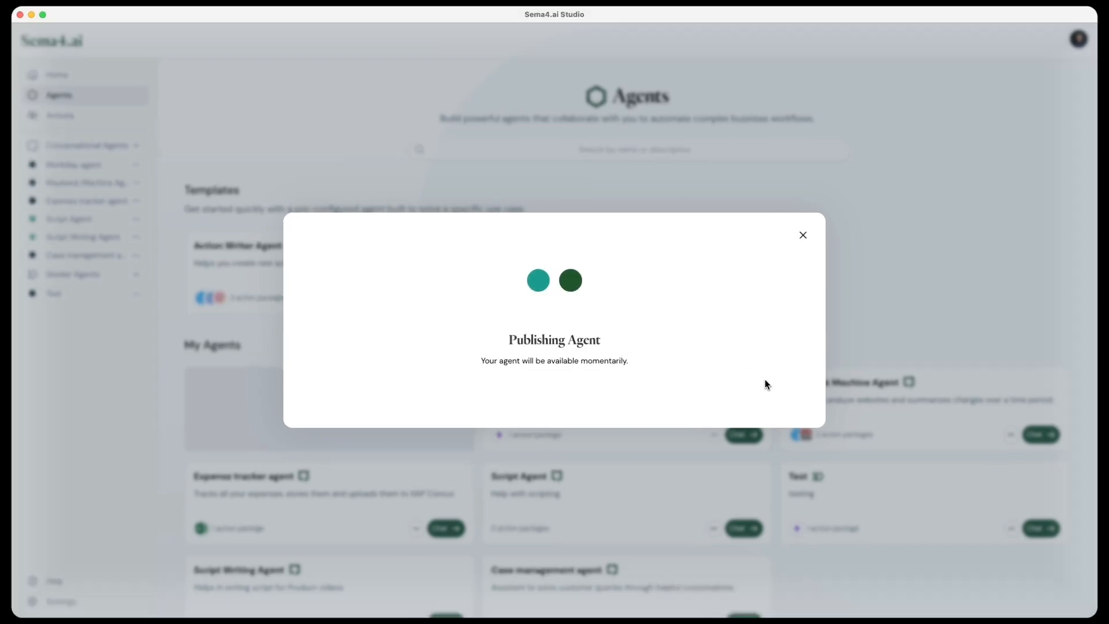